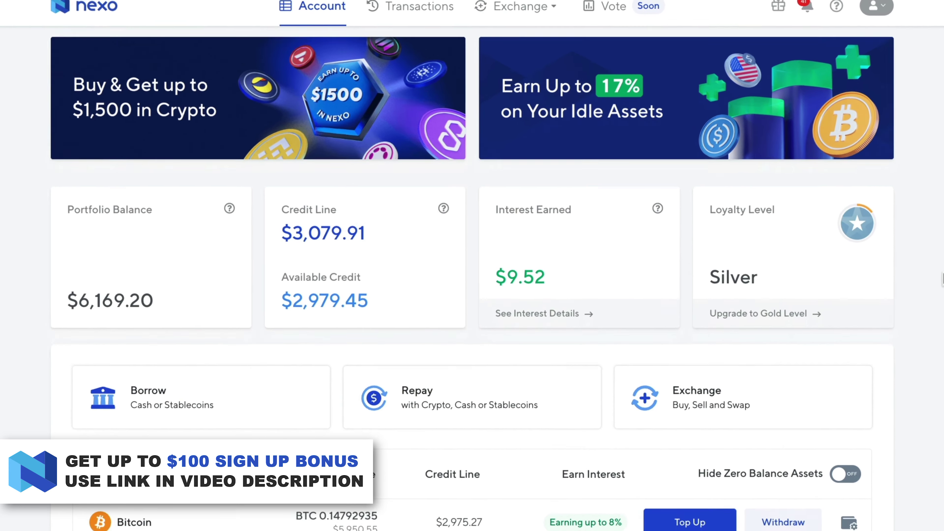
- Scroll through the Nexo asset list and briefly highlight the Bitcoin balance
scroll(894, 279, down, 4)
scroll(472, 265, down, 5)
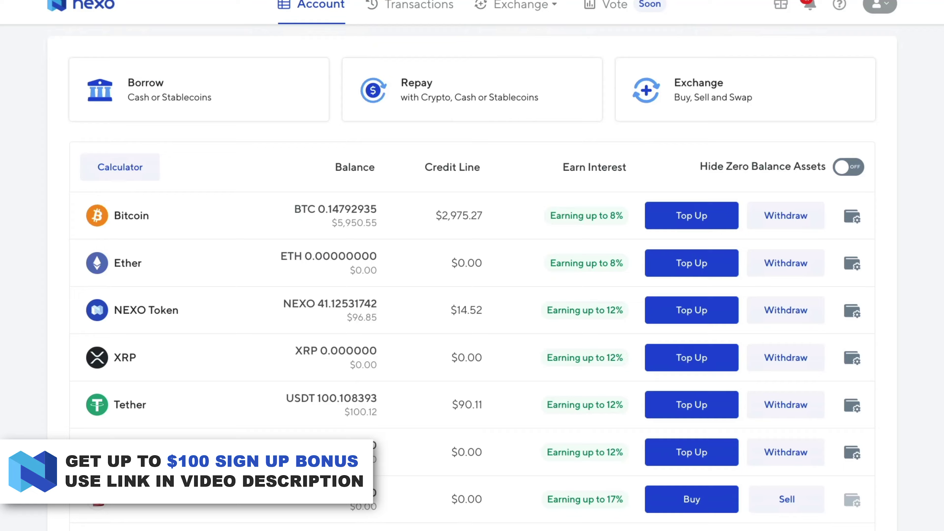
scroll(472, 265, down, 3)
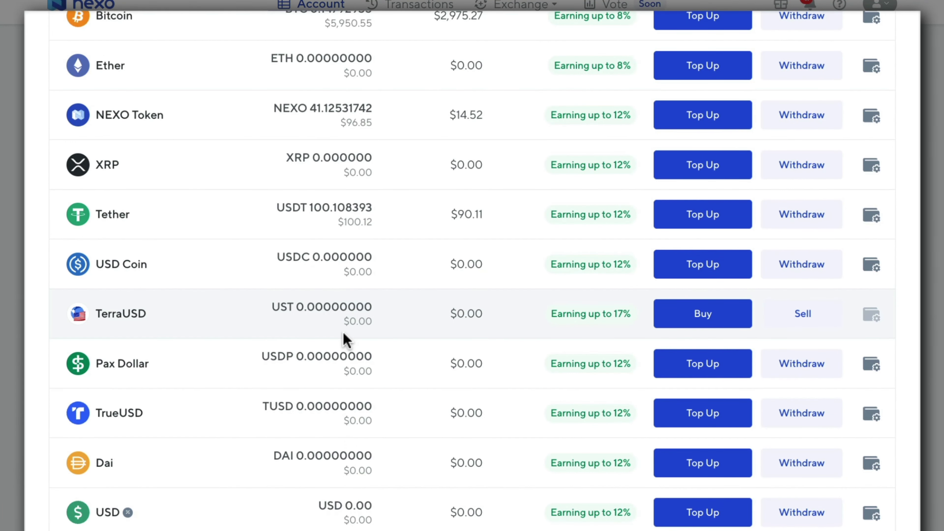
scroll(346, 338, down, 6)
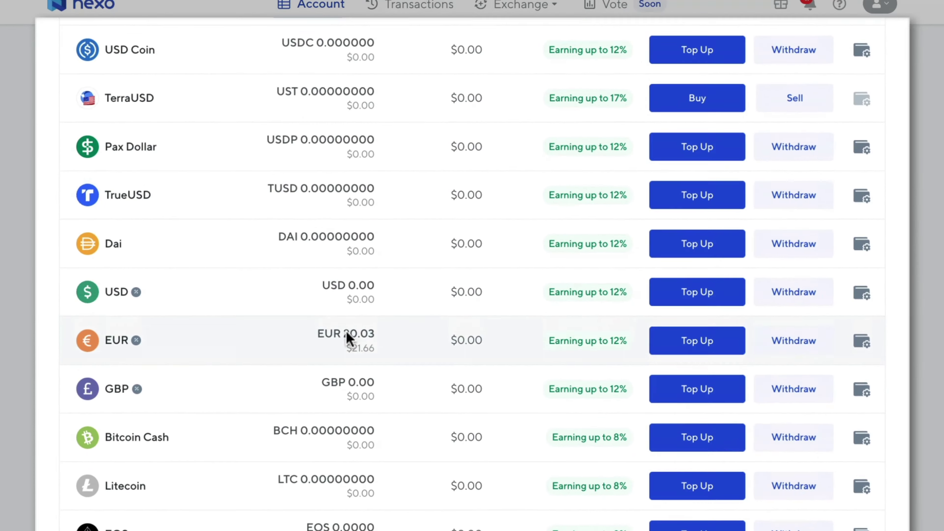
scroll(350, 332, up, 10)
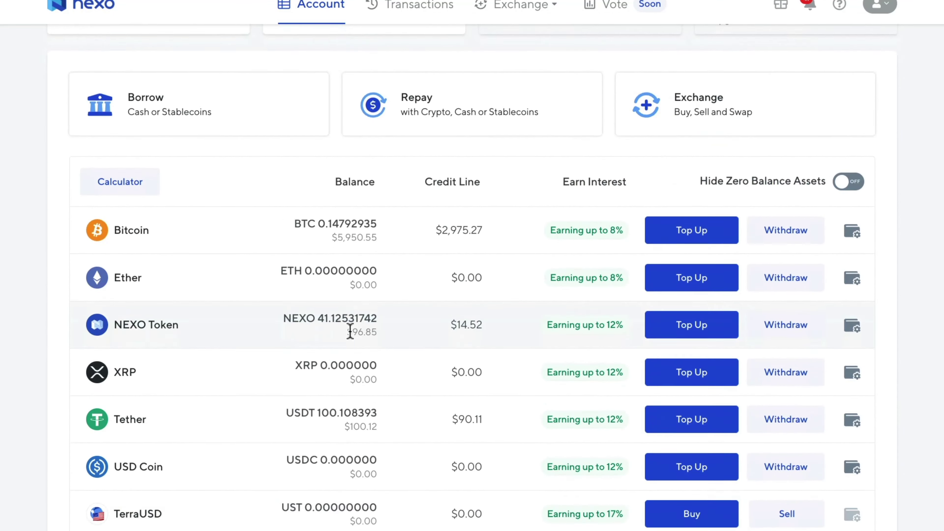
scroll(350, 332, down, 4)
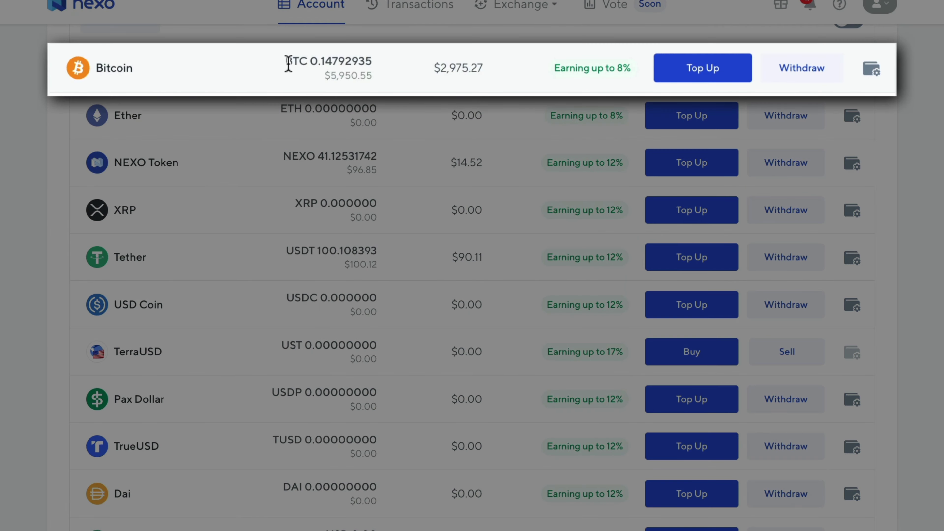
drag(286, 62, 381, 69)
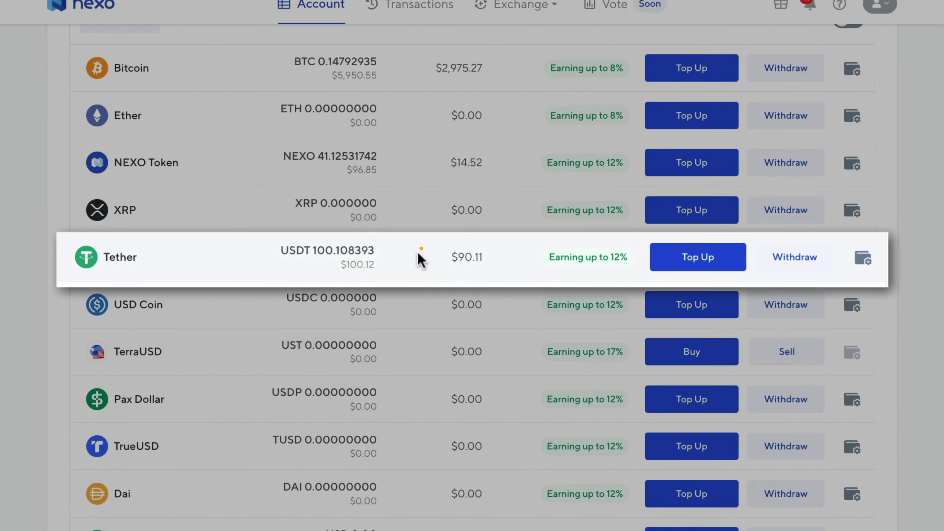
click(421, 260)
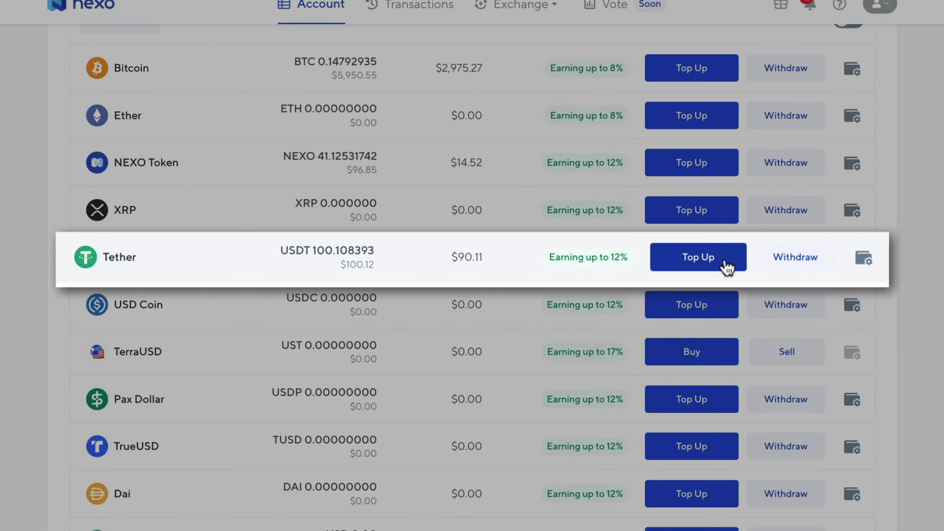
- Copy Nexo's Tether deposit address on Polygon (MATIC) and go to Binance's Withdraw Crypto page
click(722, 263)
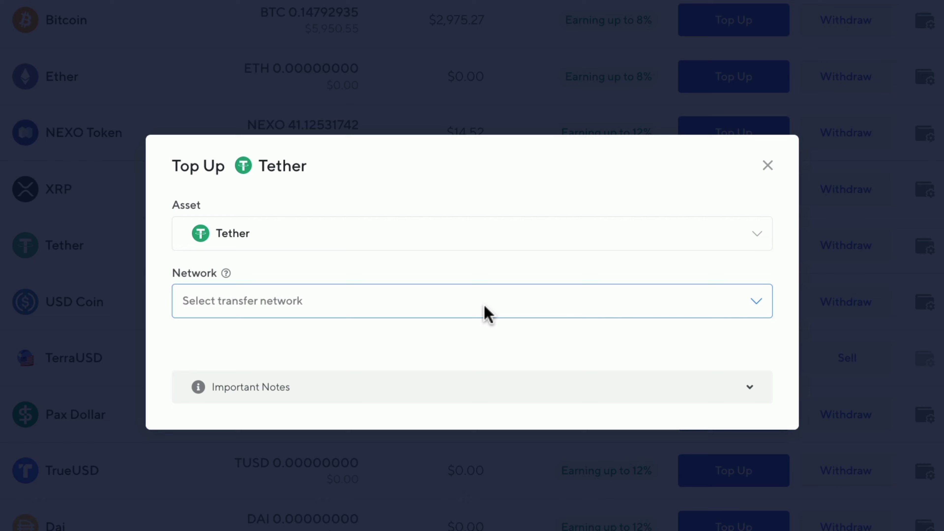
click(488, 313)
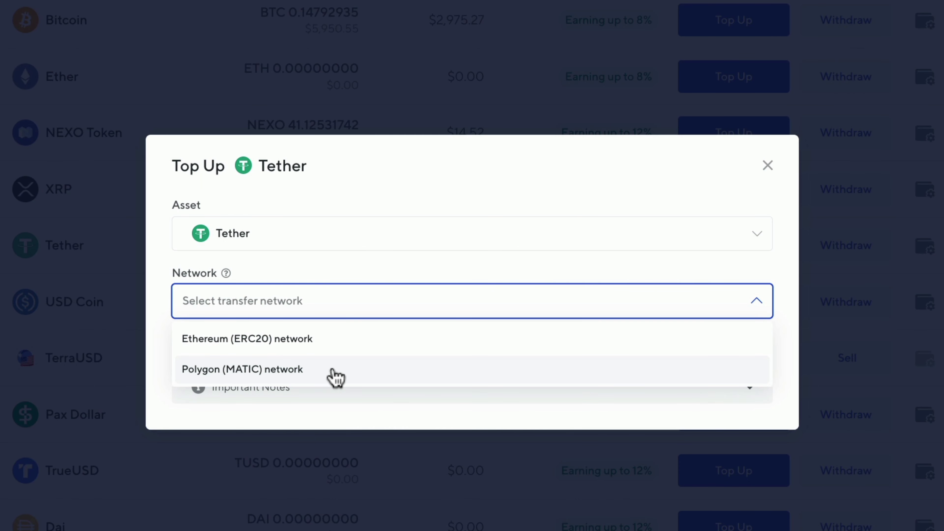
click(332, 370)
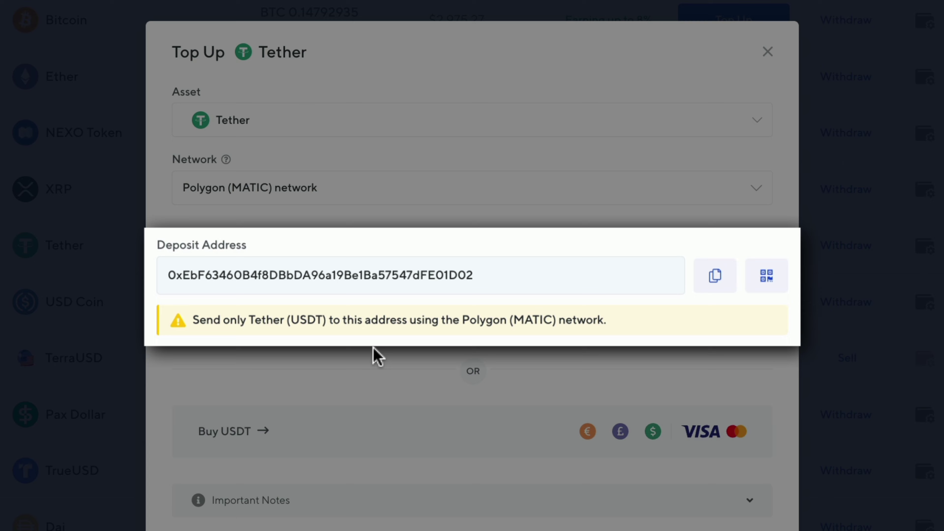
click(713, 286)
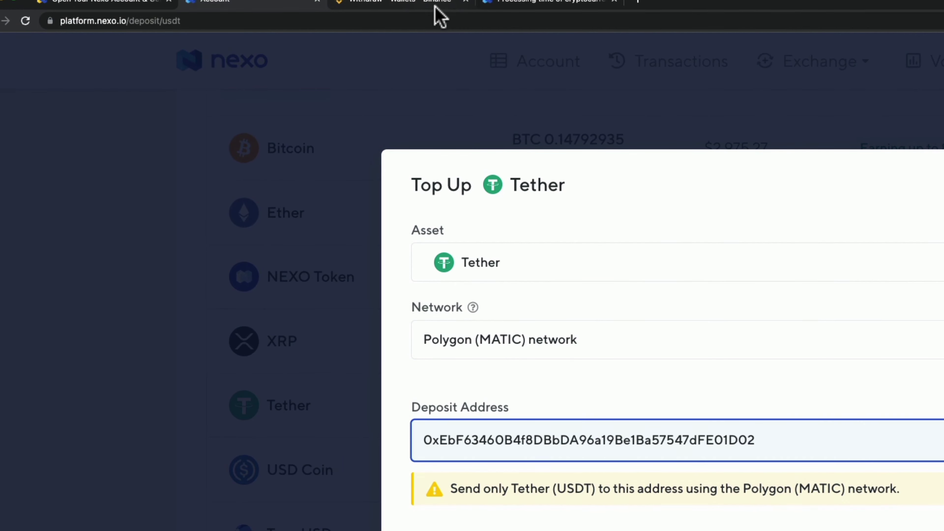
click(433, 7)
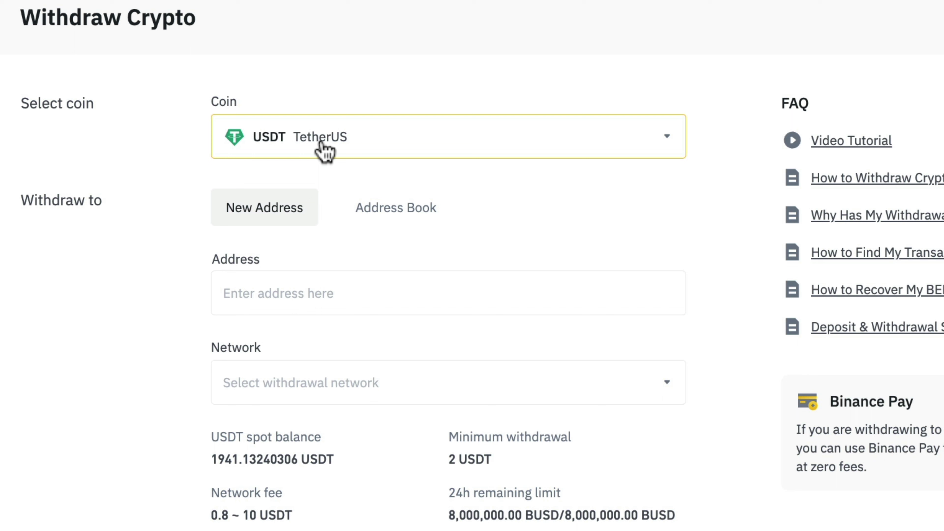
- Paste the Nexo deposit address into Binance's USDT withdrawal and bring up the network list
right_click(251, 294)
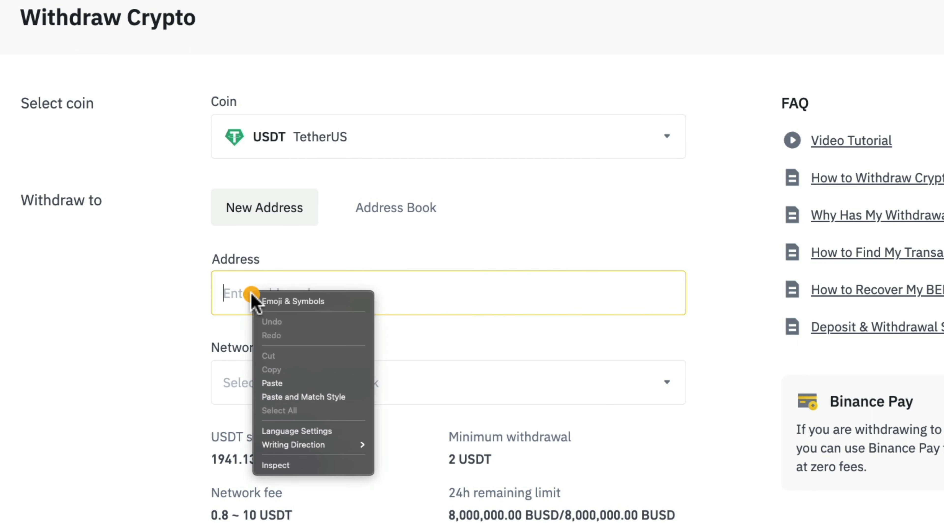
click(299, 383)
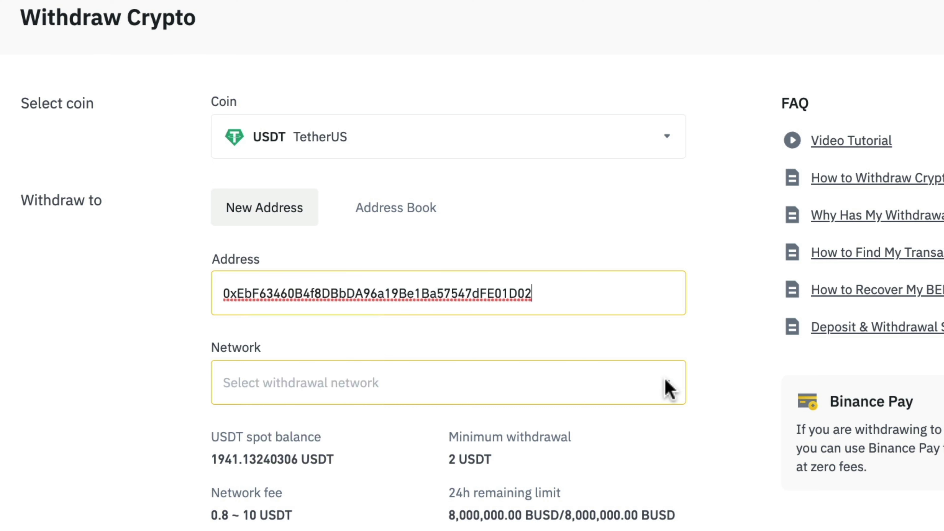
click(669, 389)
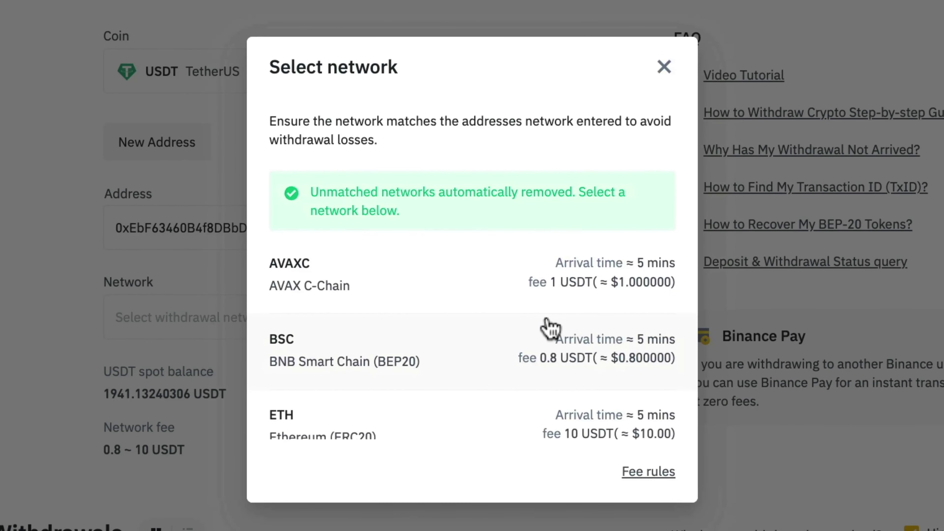
scroll(551, 327, down, 4)
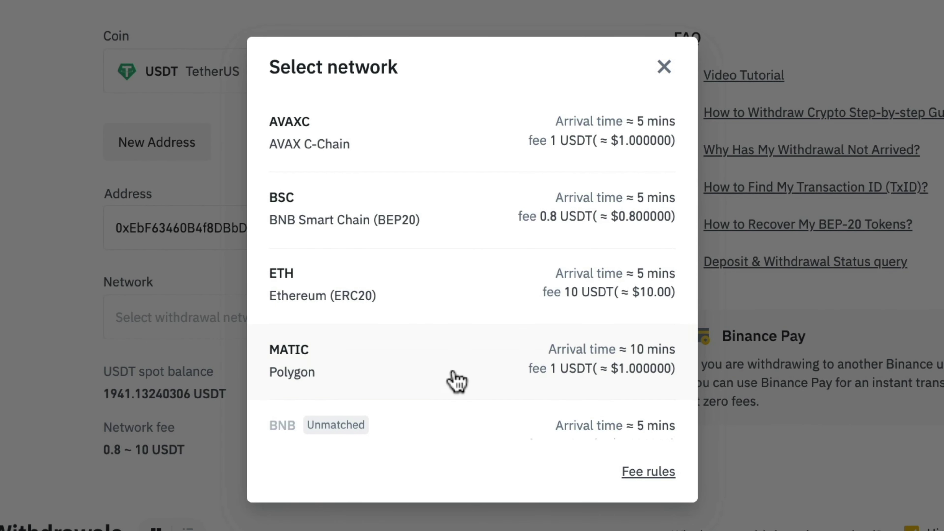
scroll(457, 380, down, 2)
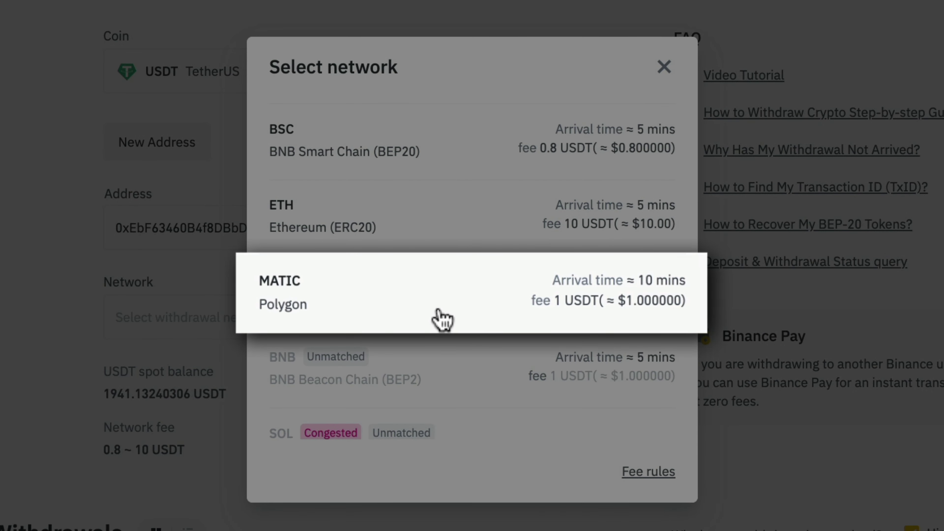
- Choose MATIC Polygon and withdraw 100 USDT from Binance to the Nexo address
click(408, 292)
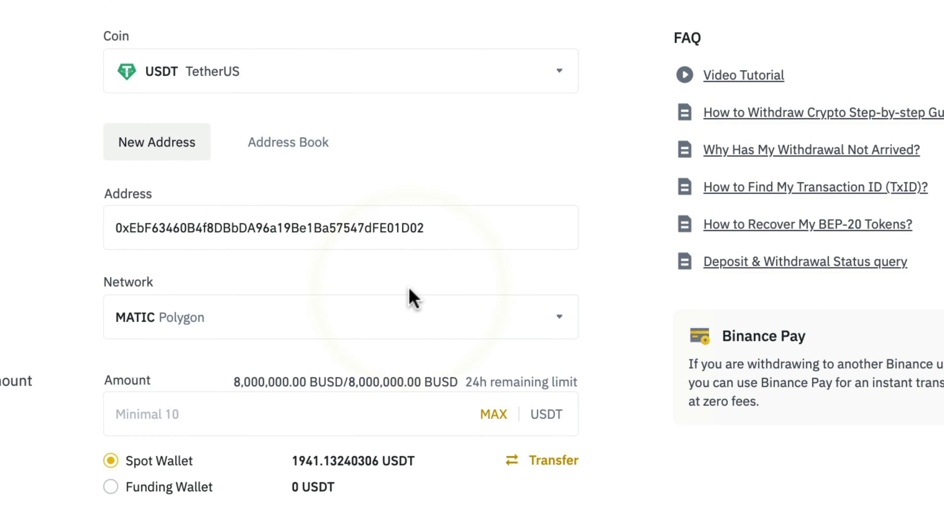
scroll(411, 299, down, 4)
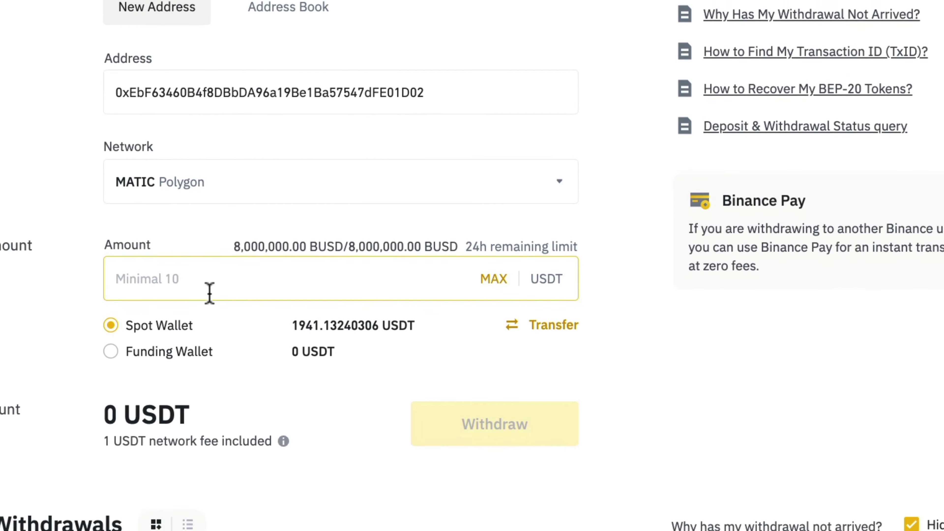
click(214, 275)
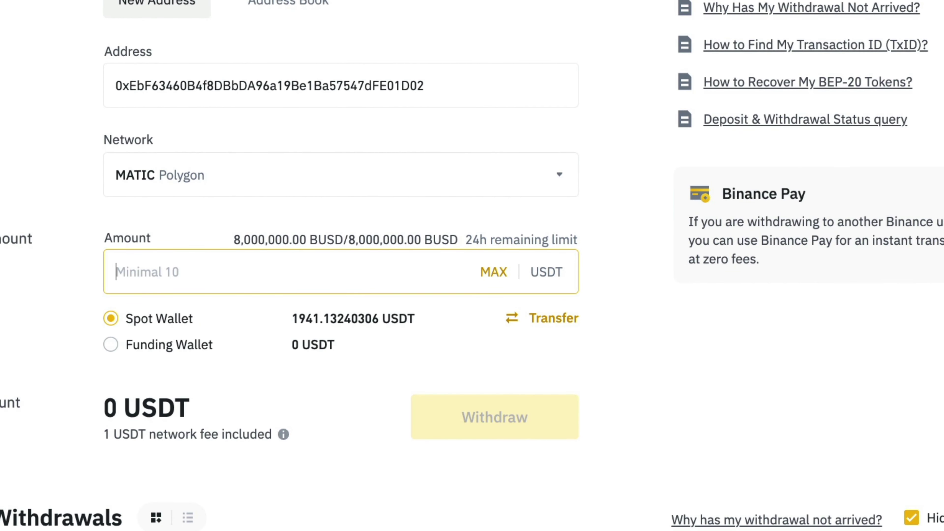
text(100)
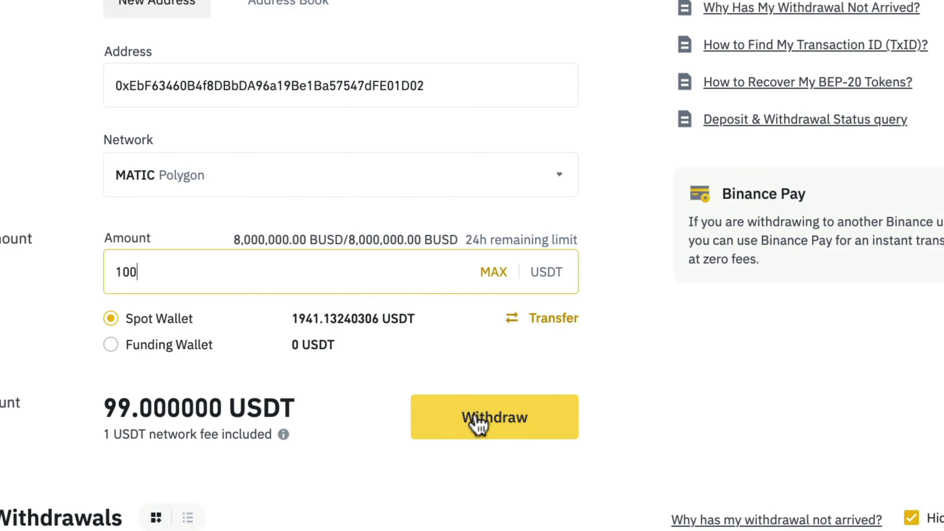
click(475, 417)
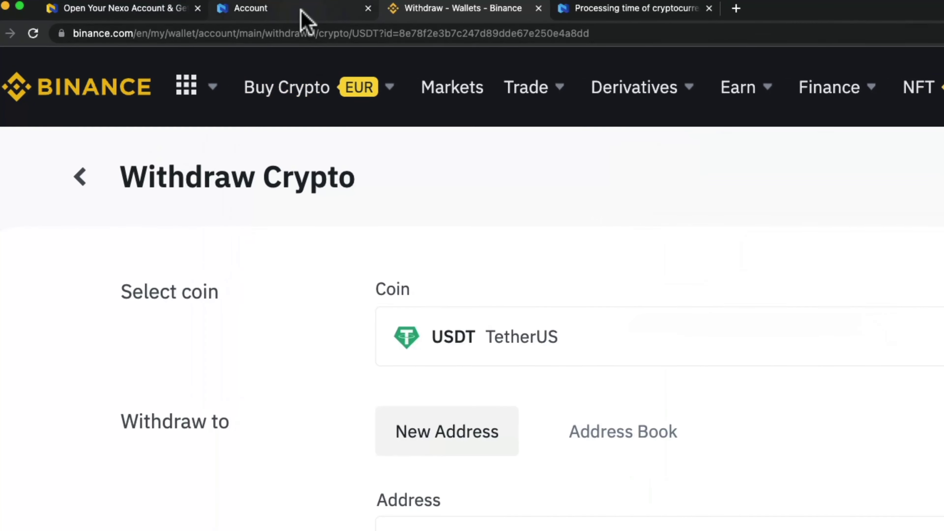
- Back in Nexo, close the Tether top-up window and check Transaction History for +99 USDT
click(302, 11)
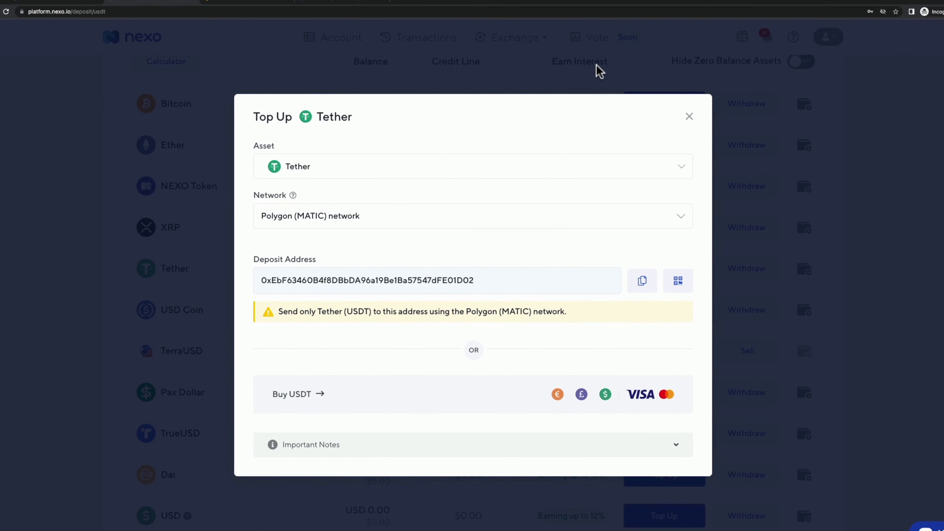
click(687, 113)
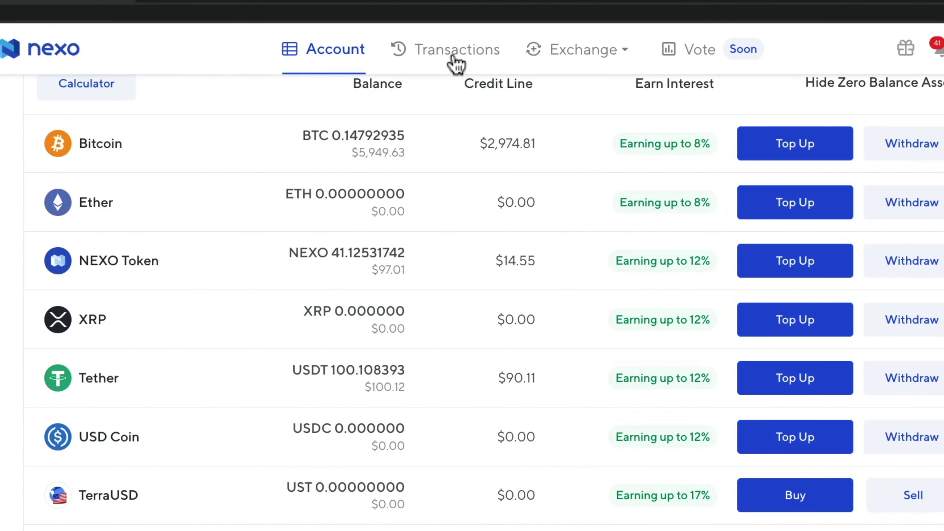
click(457, 56)
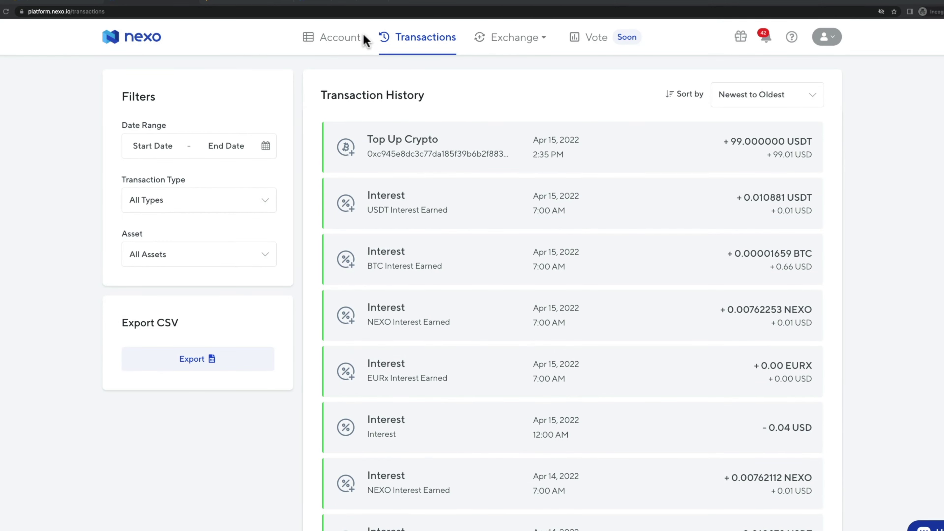
- Return to the Nexo Account page, toggle Hide Zero Balance Assets, and scroll back up
click(338, 39)
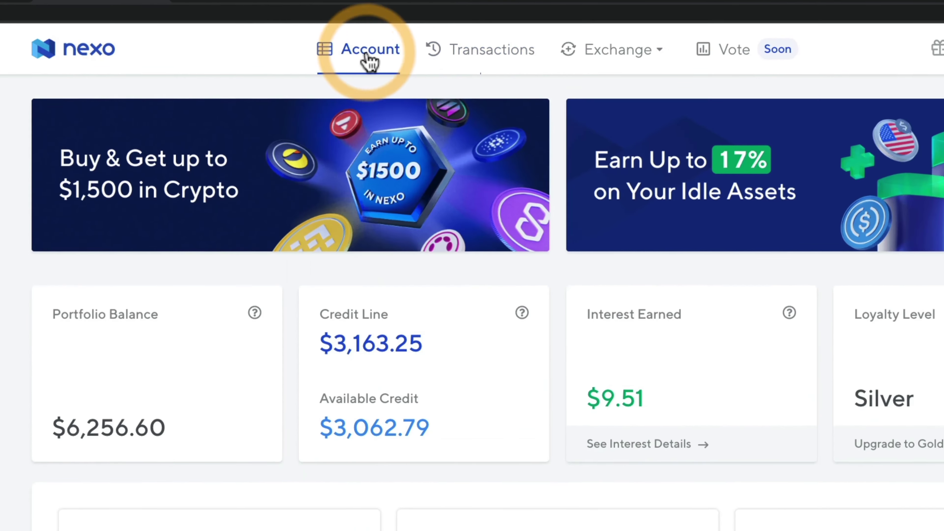
scroll(471, 208, down, 5)
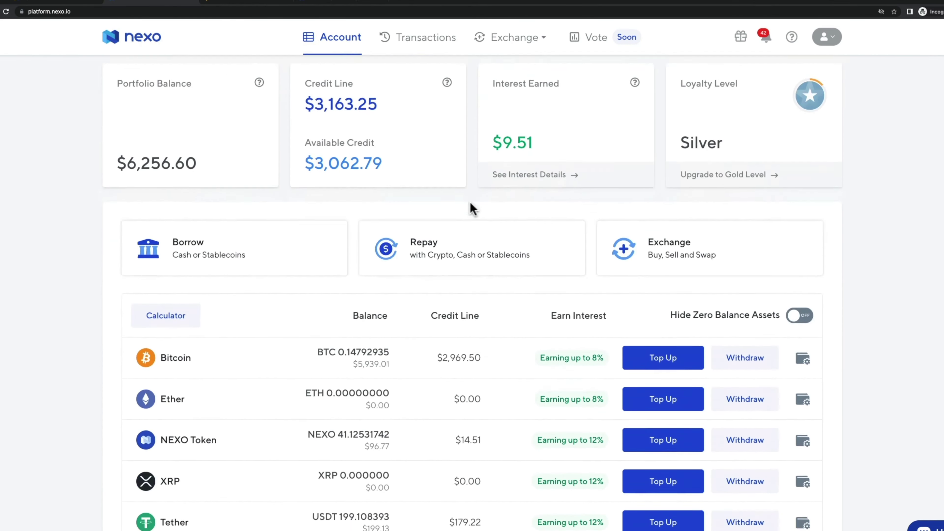
scroll(471, 208, down, 5)
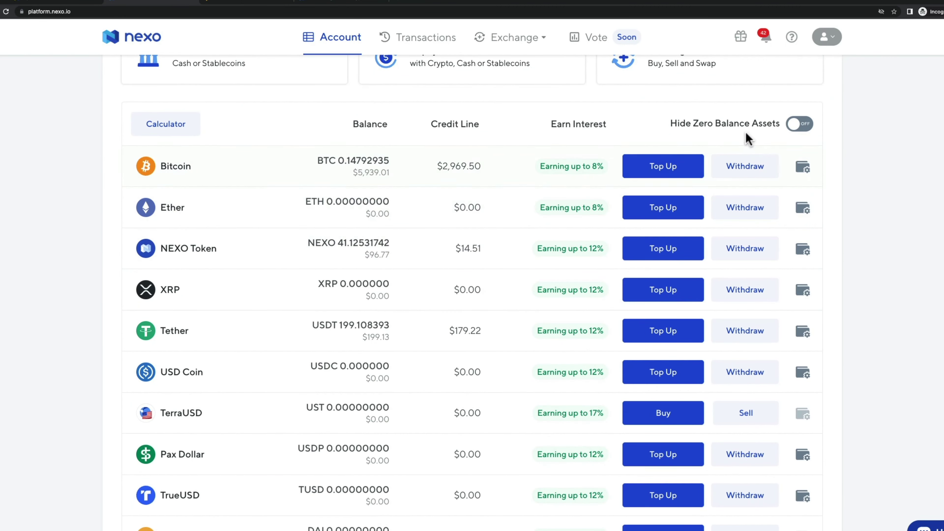
click(799, 123)
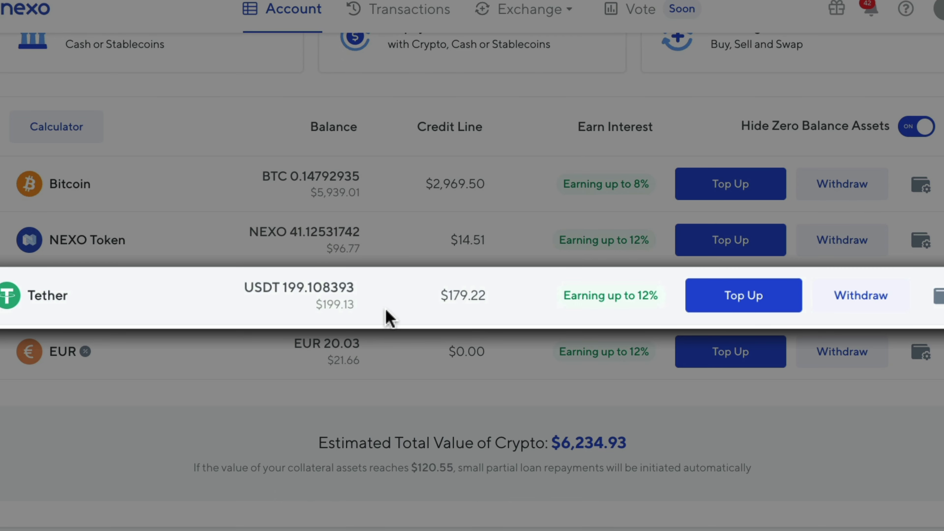
scroll(392, 318, up, 8)
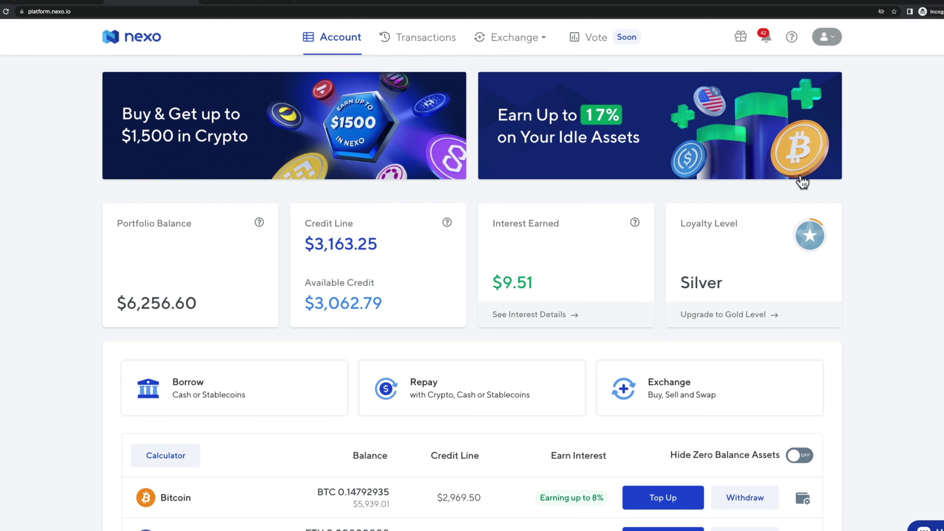
- Scroll down the Nexo asset list and start a top-up on the EUR row
click(350, 33)
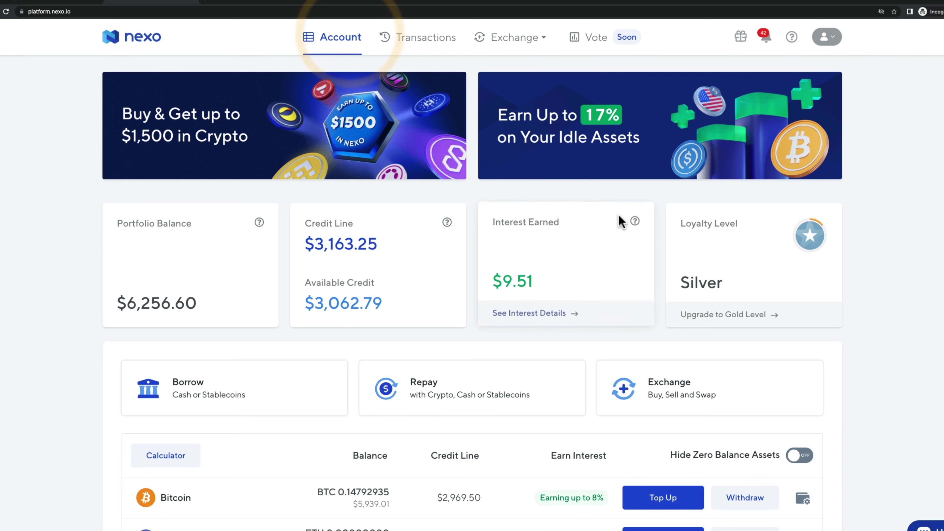
scroll(619, 240, down, 6)
scroll(617, 238, down, 8)
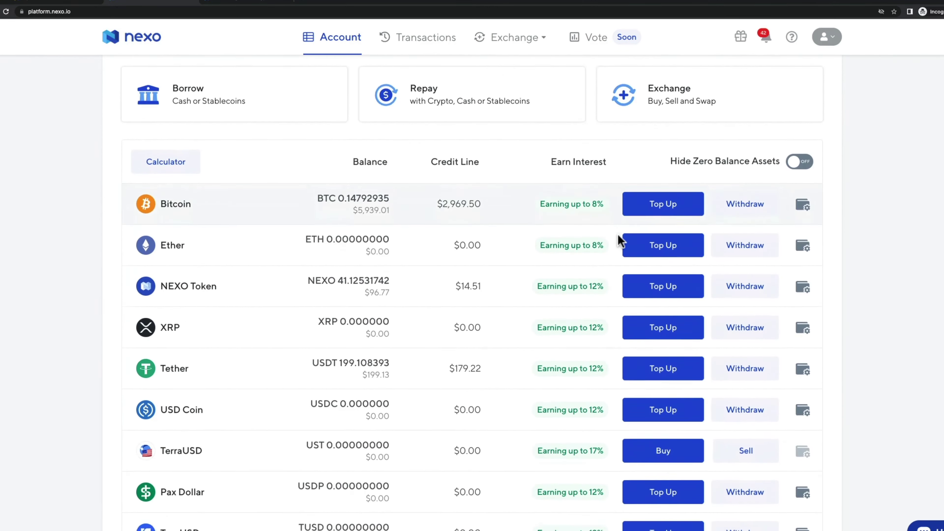
scroll(598, 270, down, 3)
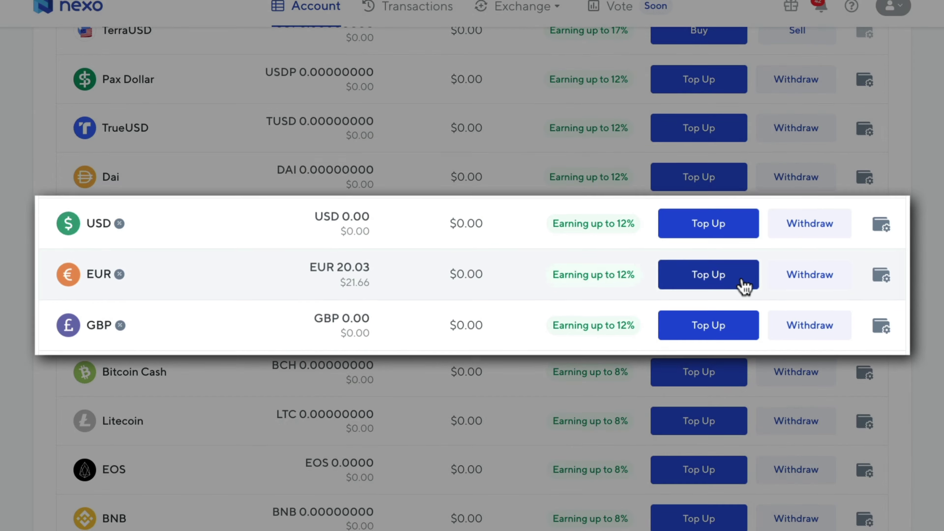
click(741, 285)
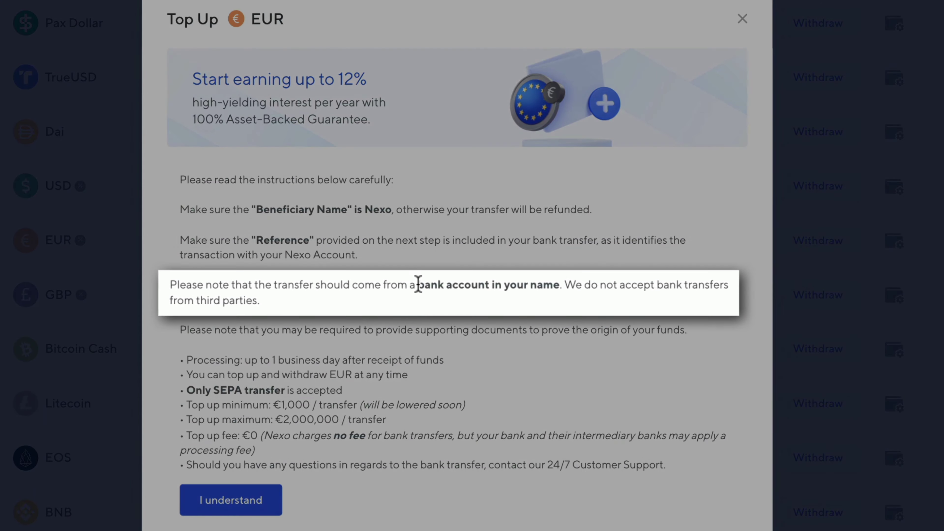
- Highlight the own-name bank account rule, €1,000 minimum, and no-fee lines in the instructions
drag(419, 284, 557, 285)
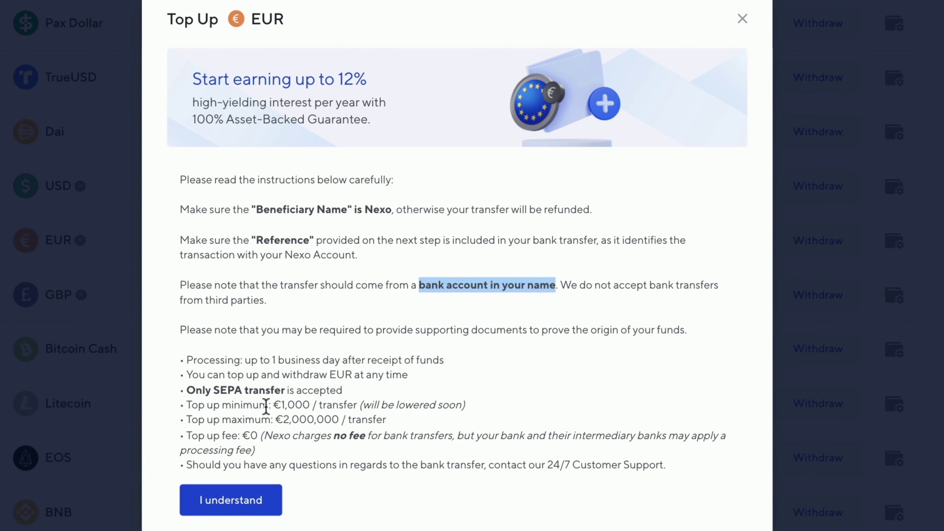
click(256, 406)
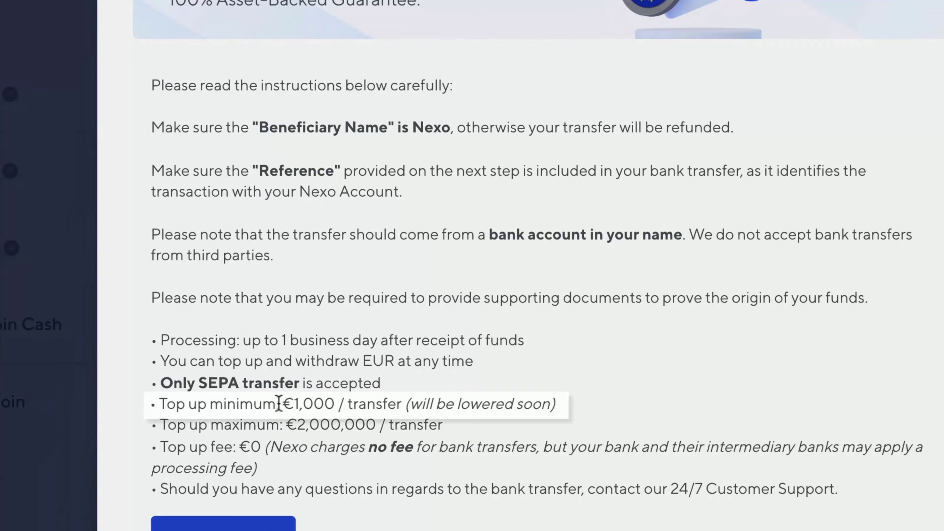
drag(272, 405, 331, 400)
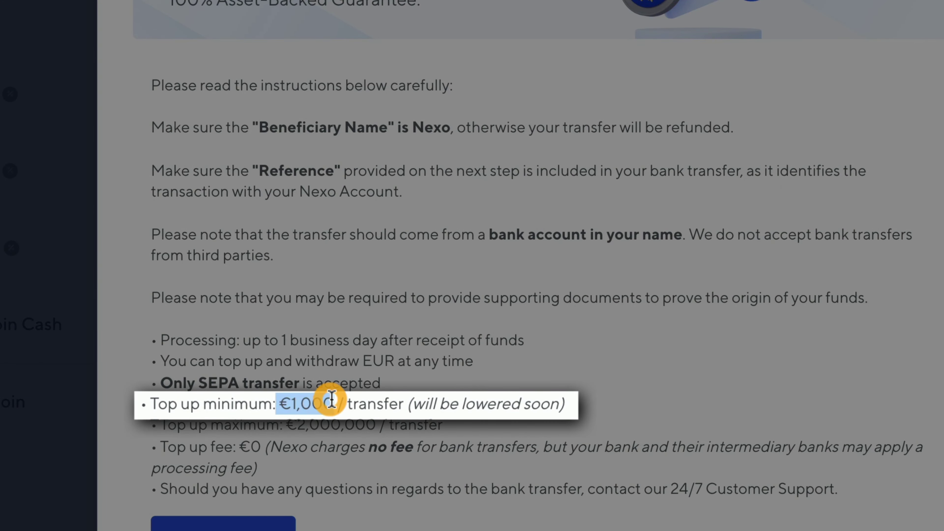
drag(410, 405, 565, 407)
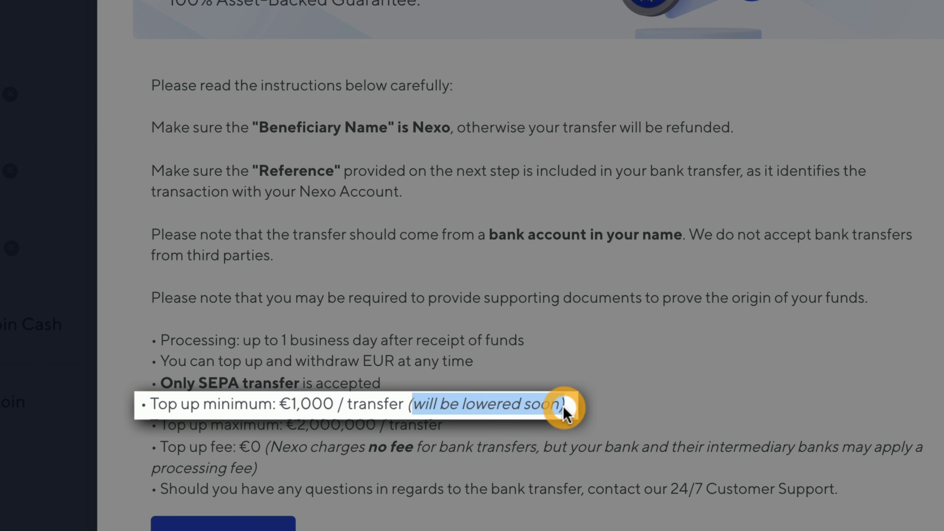
click(573, 409)
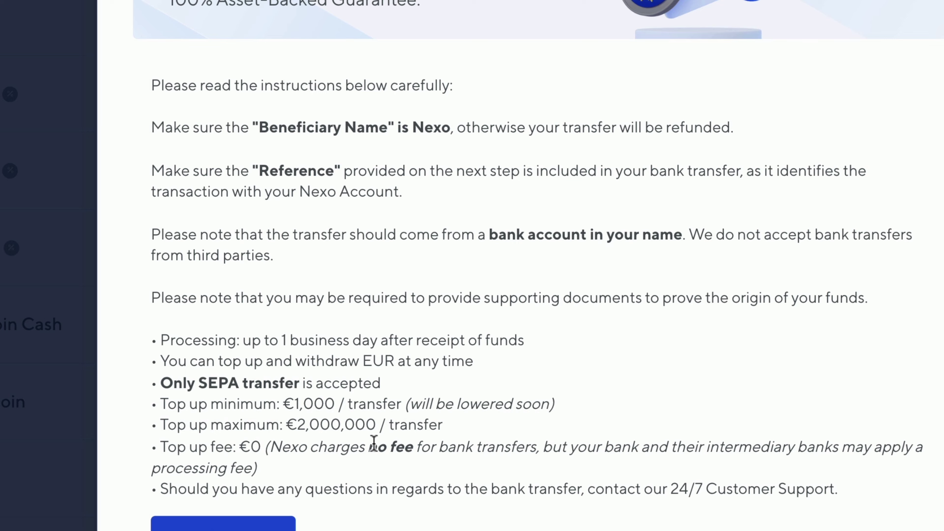
drag(268, 447, 412, 446)
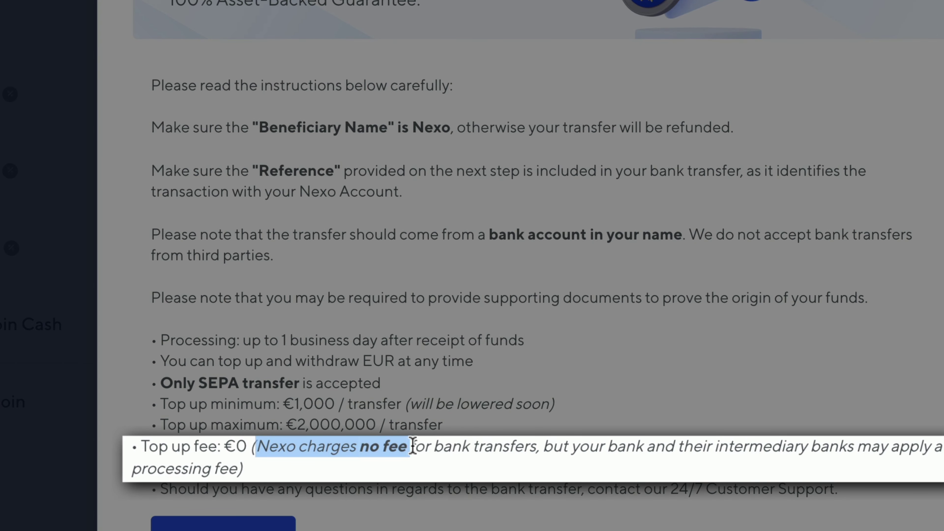
click(564, 407)
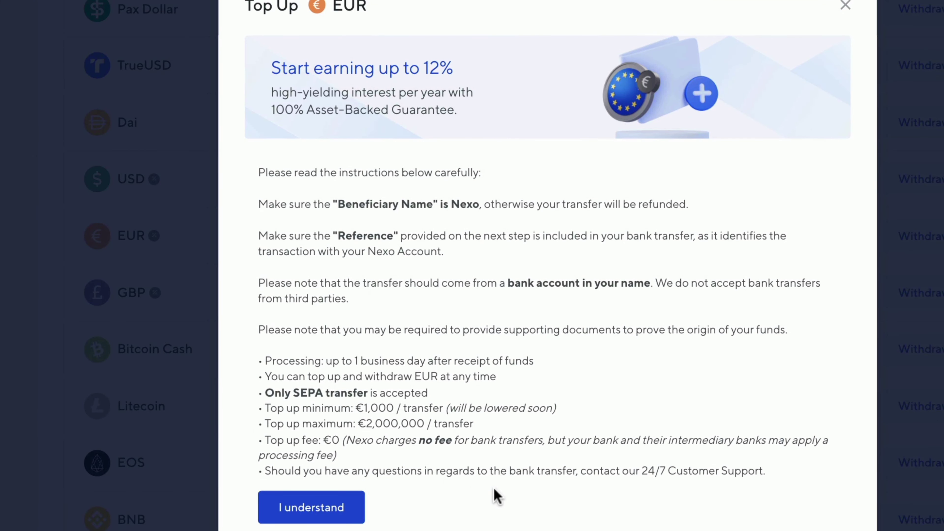
- Accept the instructions to show the EUR bank details, then highlight the IBAN and reference
click(319, 512)
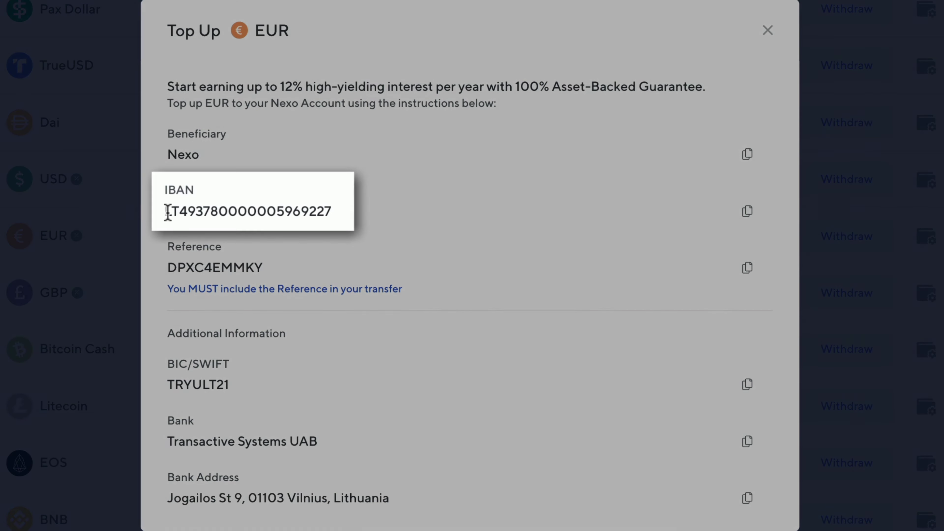
drag(166, 211, 351, 220)
click(340, 215)
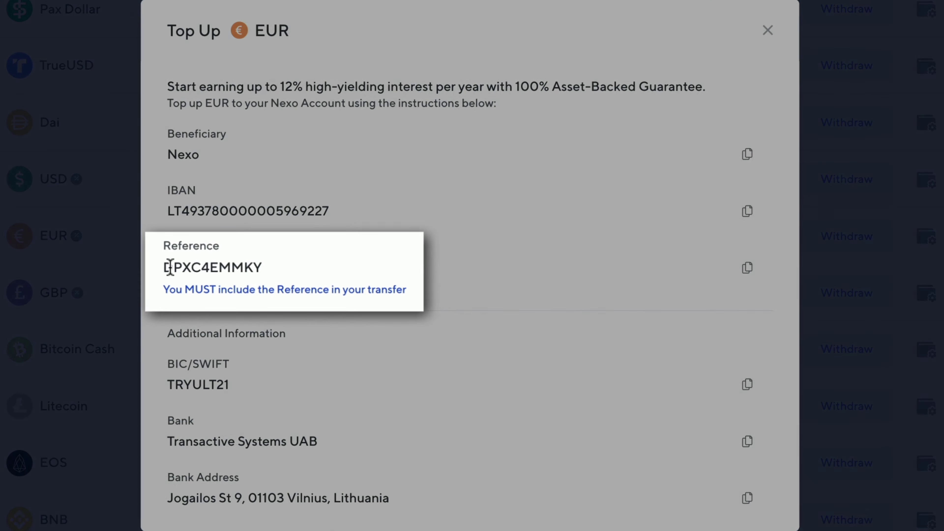
drag(163, 267, 310, 266)
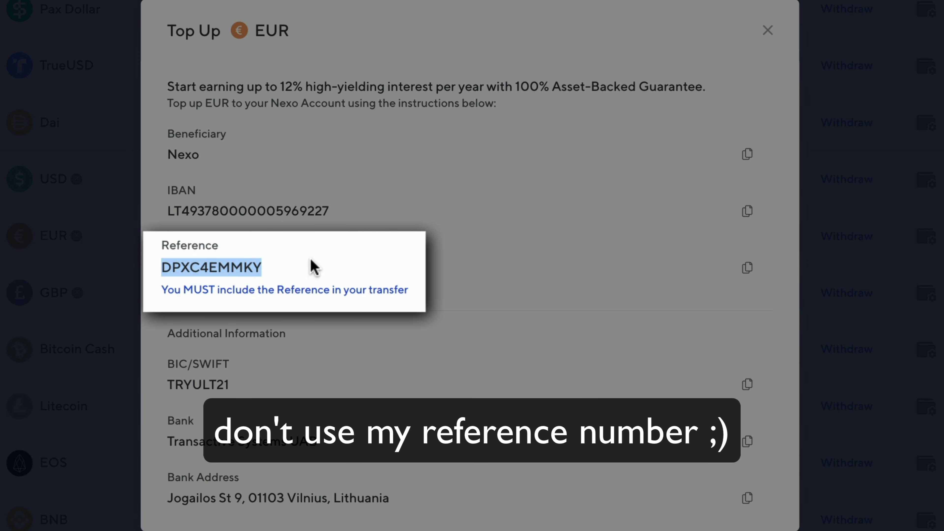
click(345, 250)
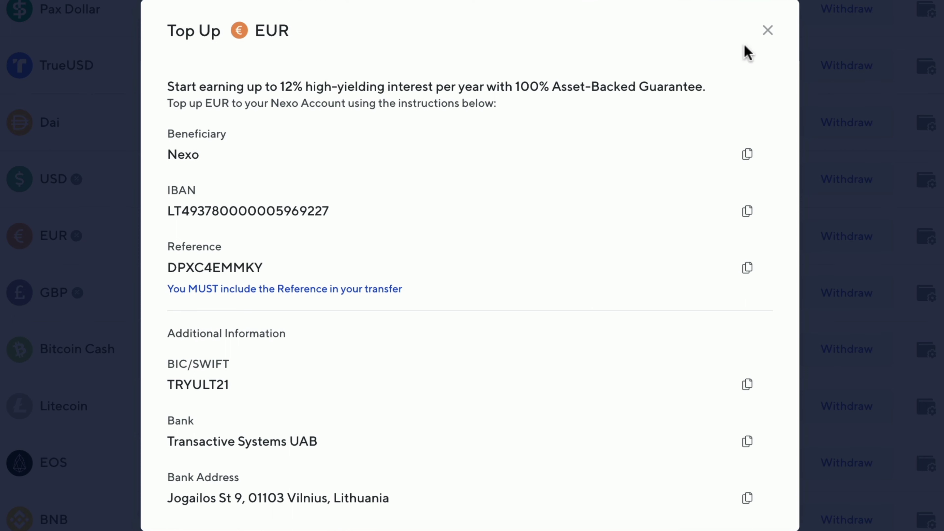
- Close the Top Up EUR window to return to the asset list showing EUR 20.03
click(767, 31)
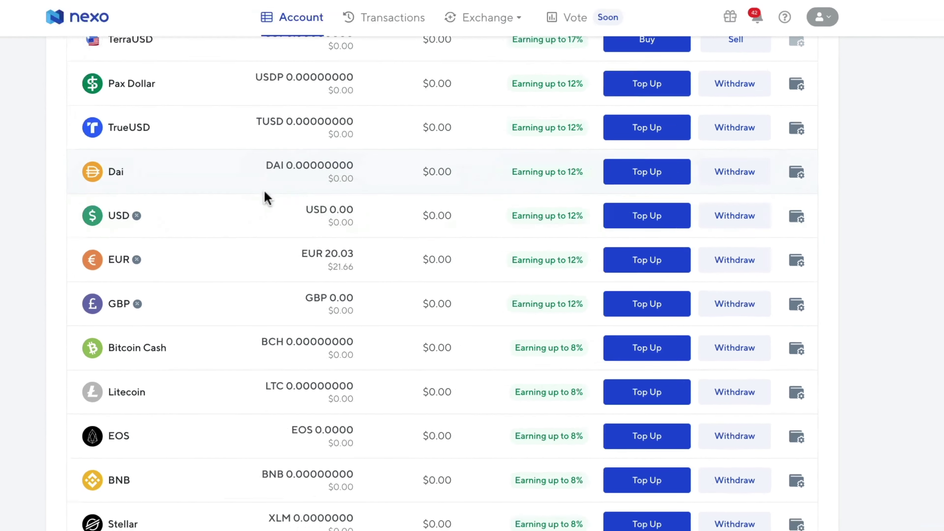